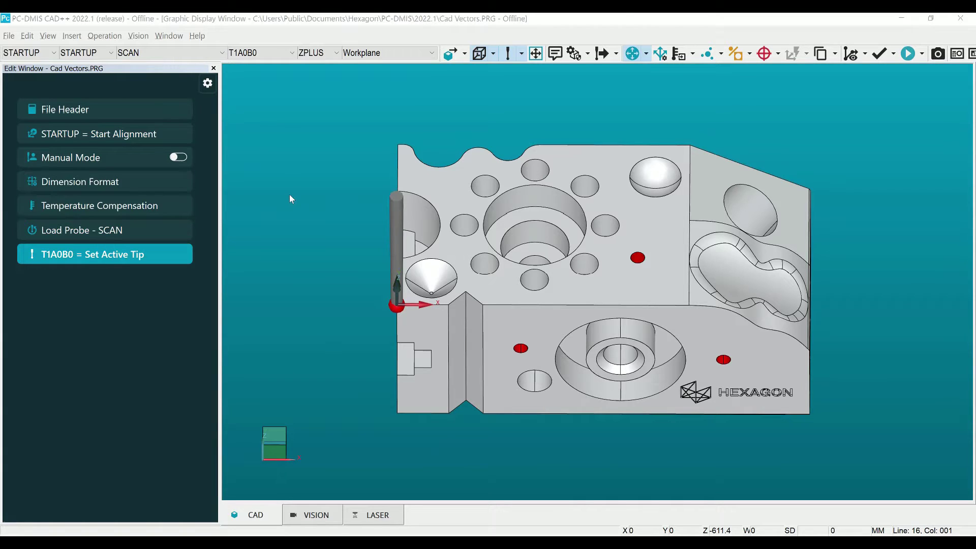
# Step: Open the Lighting, Materials settings under Edit > Graphic Display Window
pyautogui.click(28, 37)
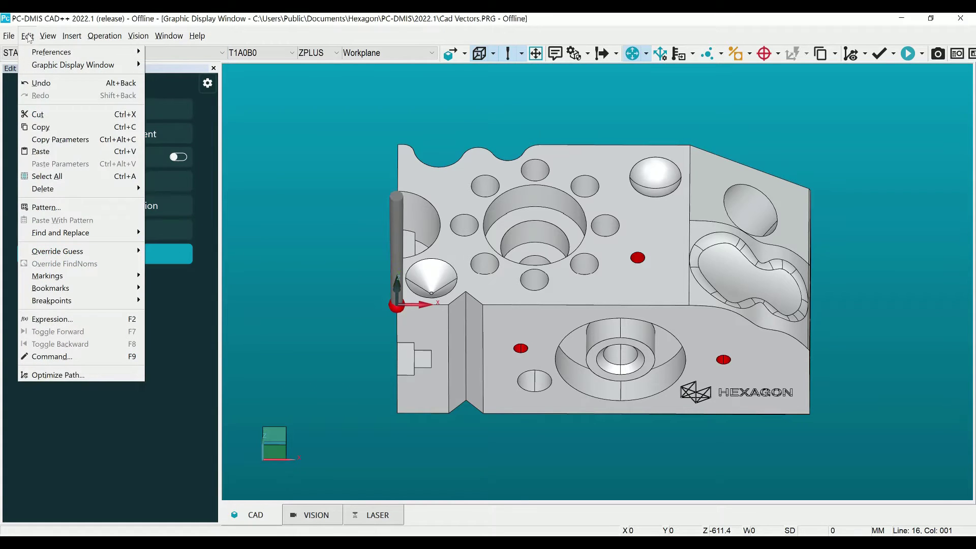
pyautogui.moveTo(70, 67)
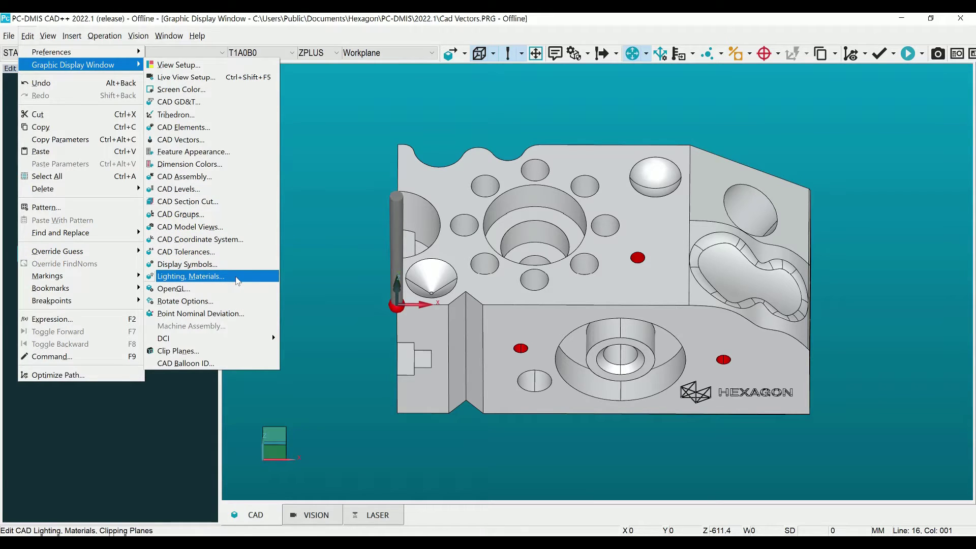
pyautogui.click(236, 281)
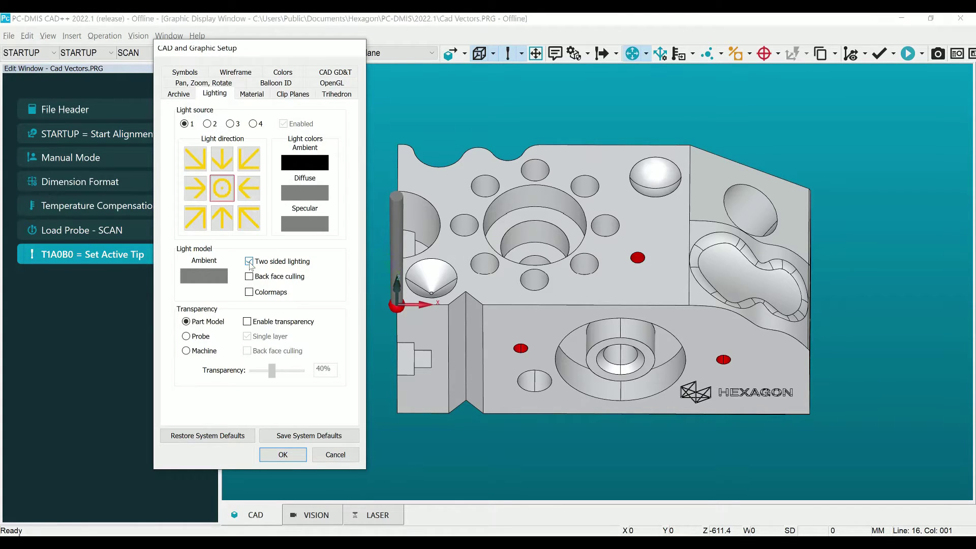
# Step: Toggle Two sided lighting off and back on twice to expose the inverted faces
pyautogui.click(250, 262)
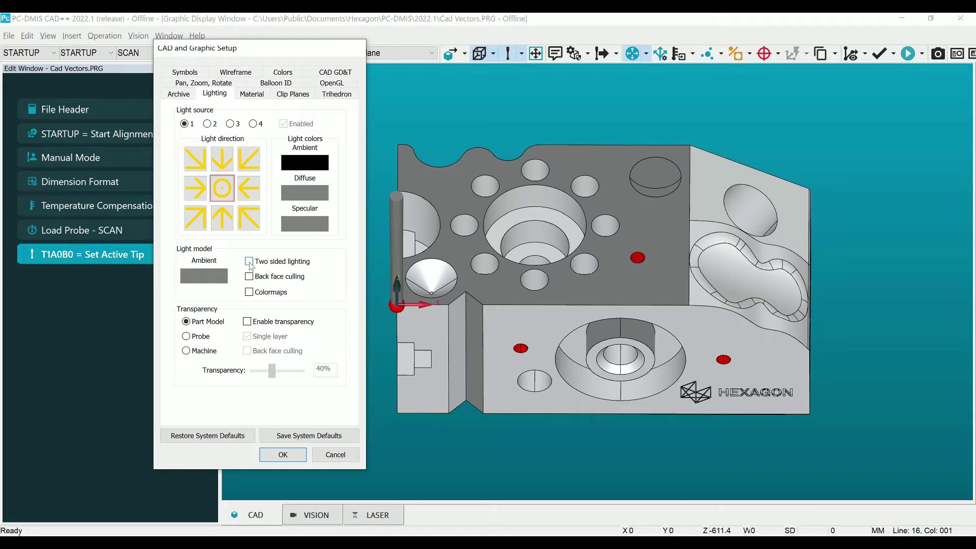
pyautogui.click(249, 262)
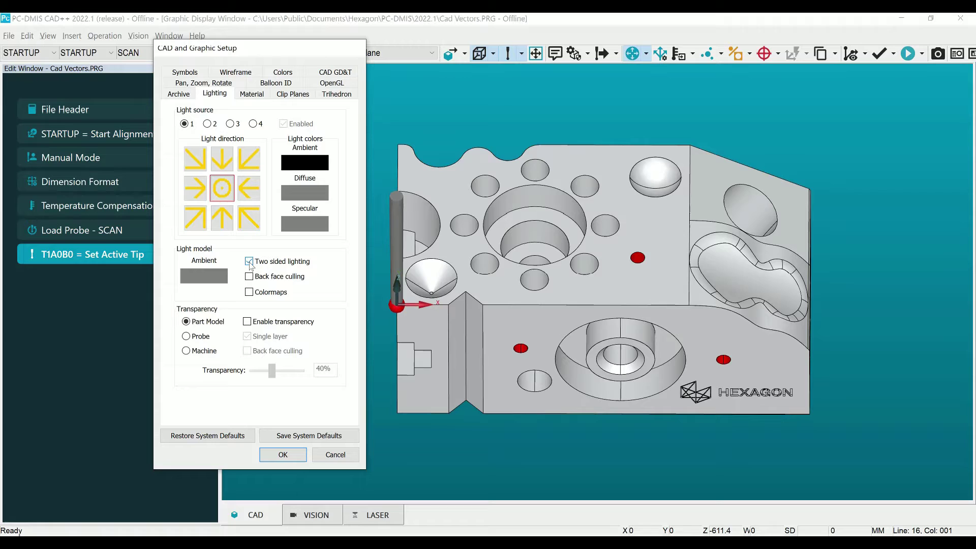
pyautogui.click(249, 262)
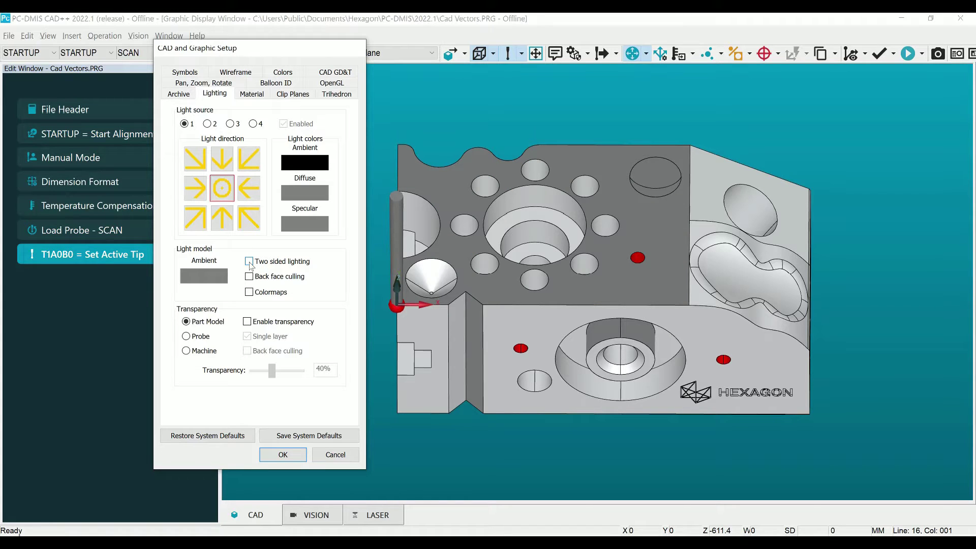
pyautogui.click(249, 262)
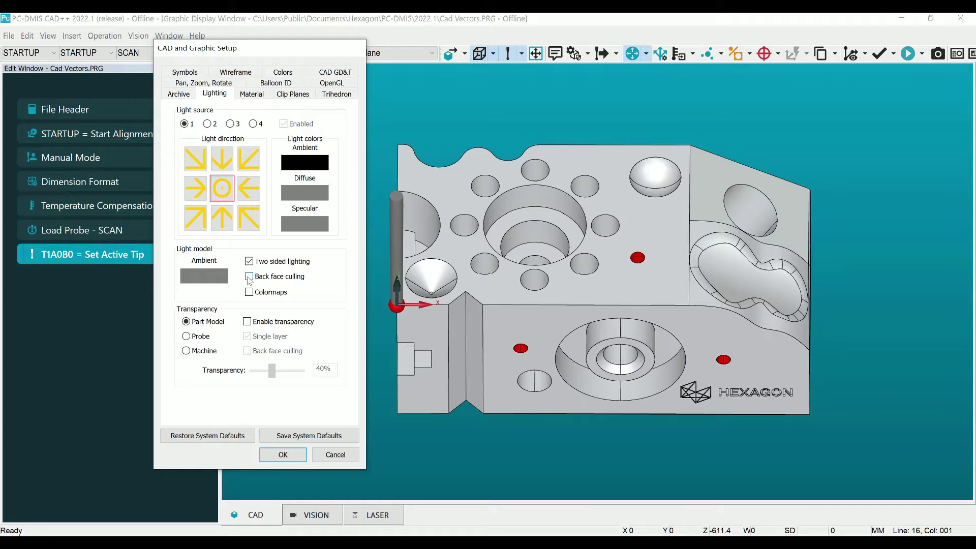
# Step: Toggle Back face culling on and off twice, then accept the dialog with culling off
pyautogui.click(250, 278)
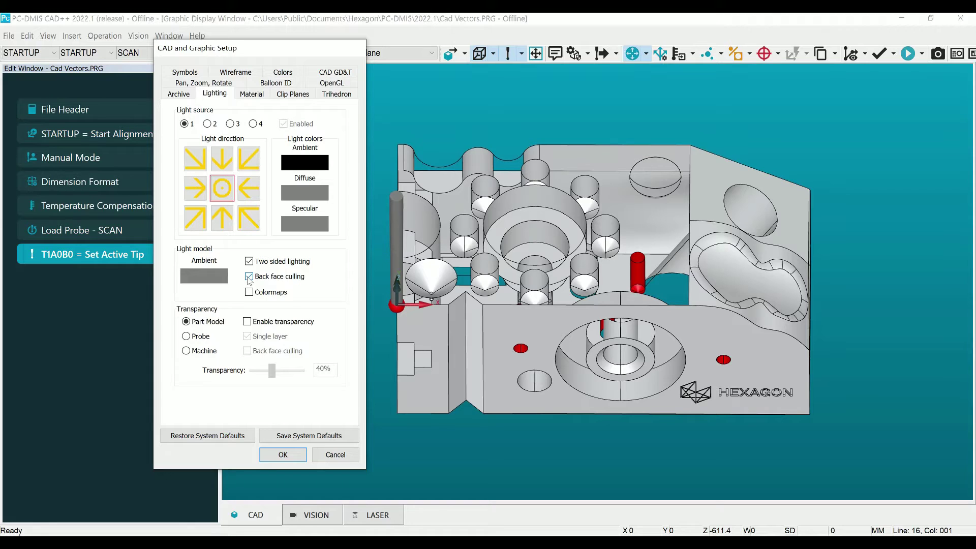
pyautogui.click(249, 278)
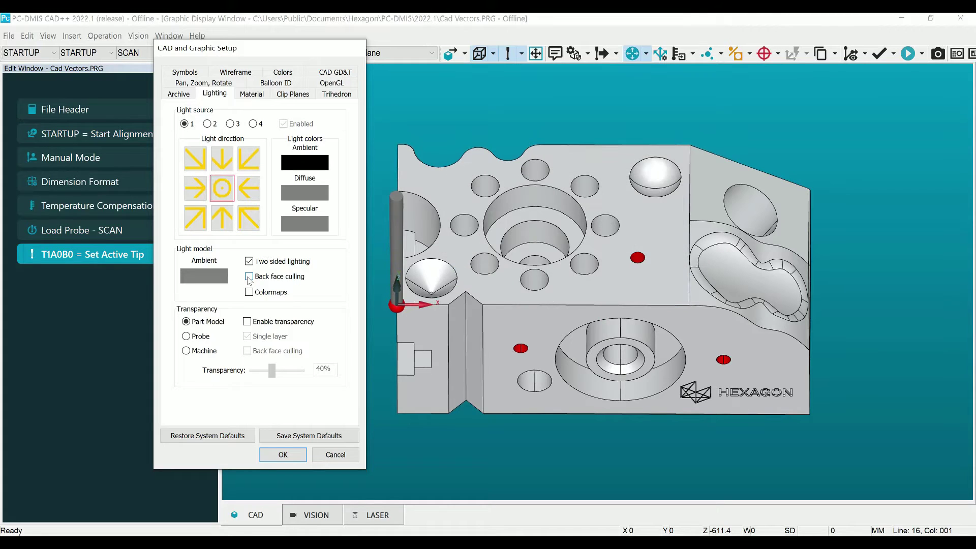
pyautogui.click(250, 278)
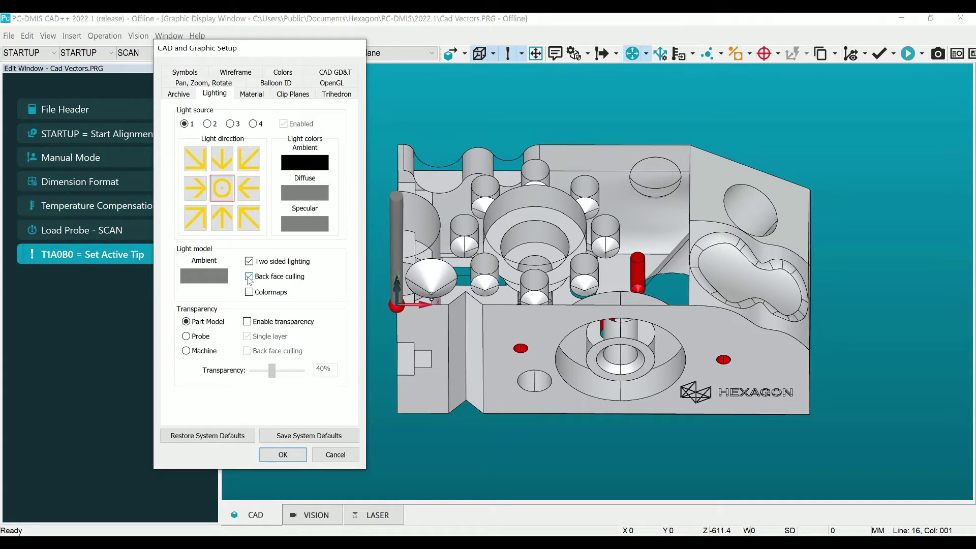
pyautogui.click(249, 278)
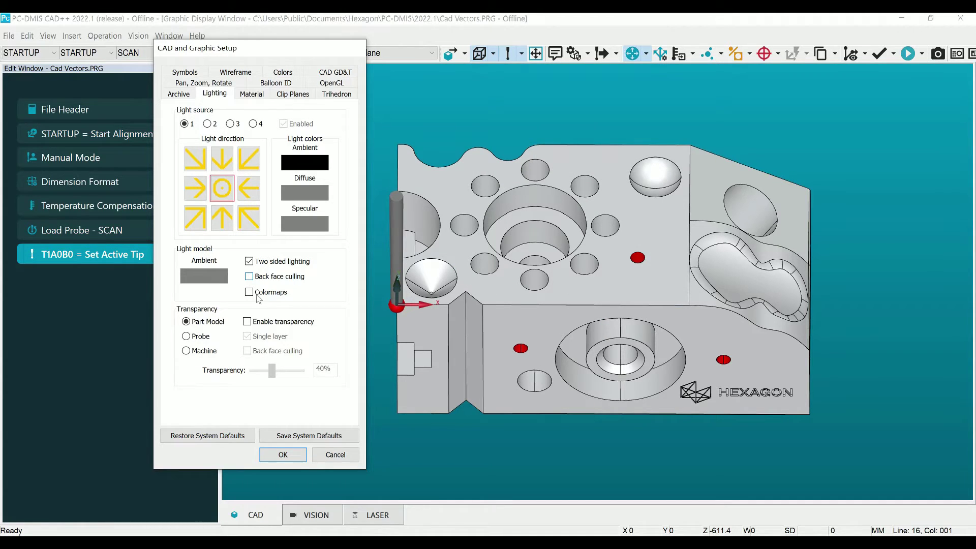
pyautogui.click(283, 455)
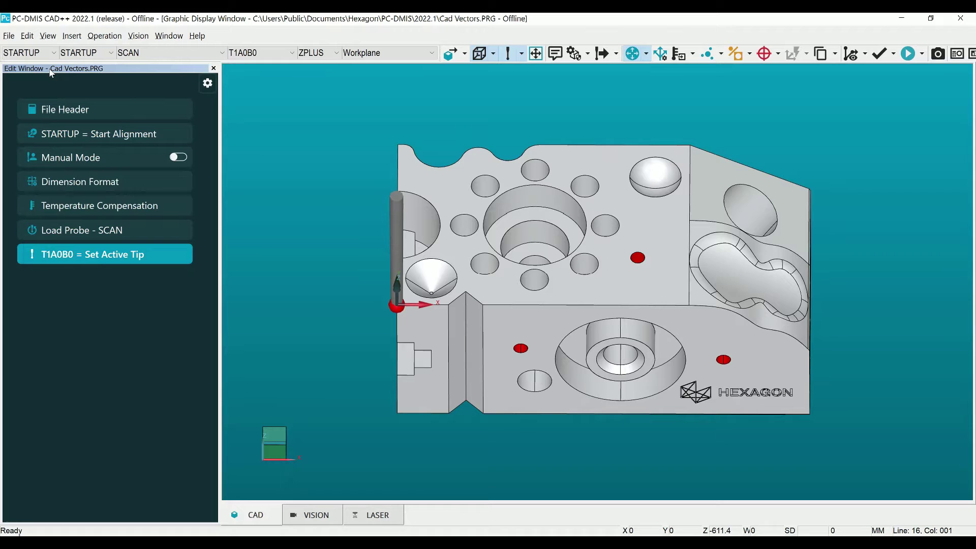
# Step: Open the CAD Vectors dialog from Edit > Graphic Display Window
pyautogui.click(26, 36)
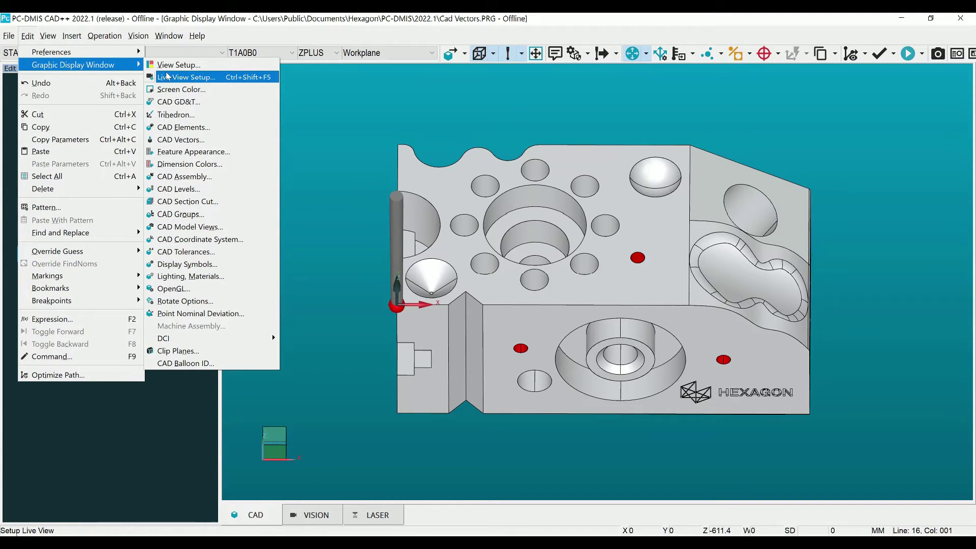
pyautogui.click(213, 140)
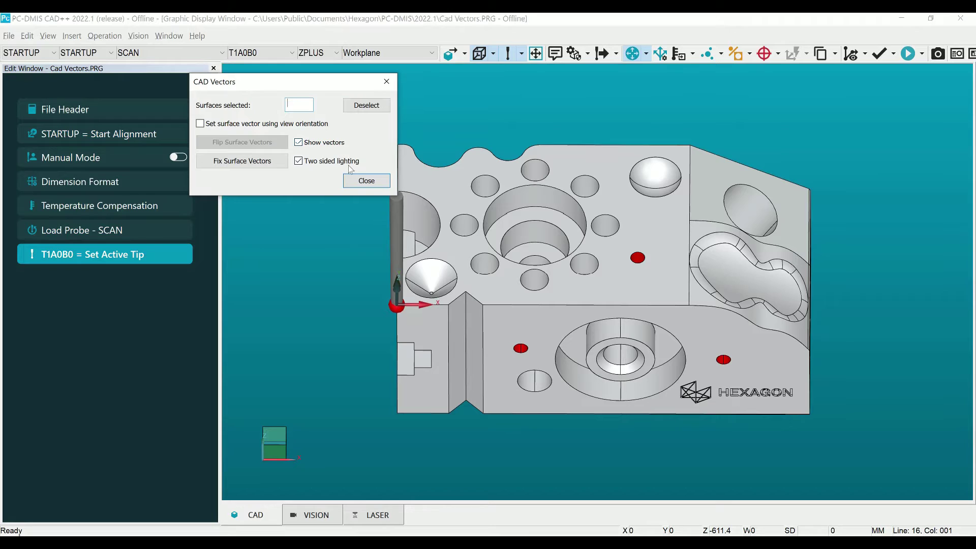
# Step: Turn off Two sided lighting in CAD Vectors and select the dark top face
pyautogui.click(299, 161)
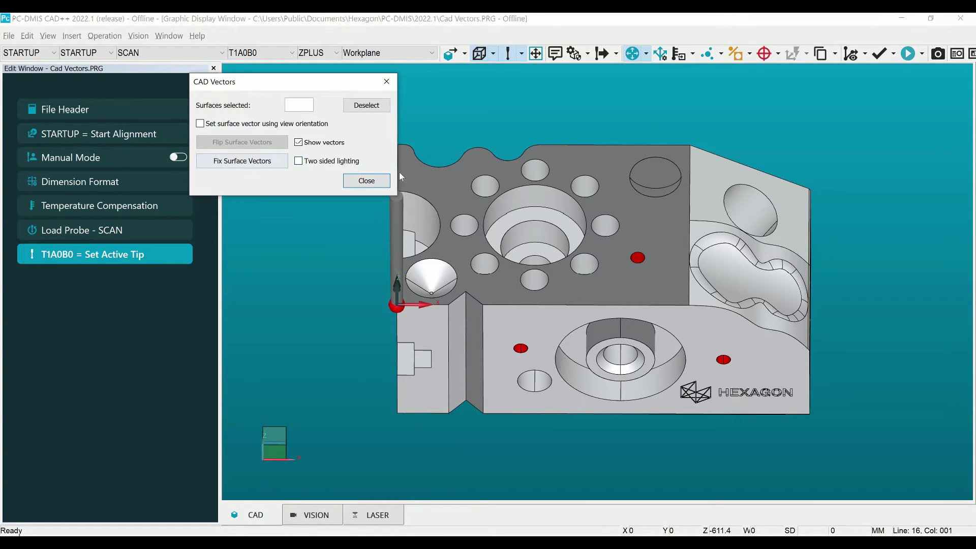
pyautogui.click(621, 278)
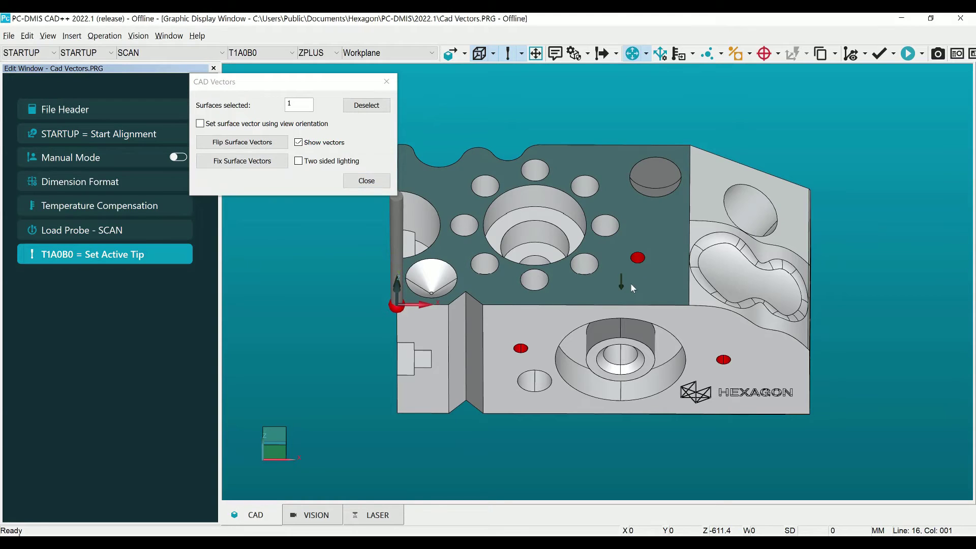
# Step: Fix the inverted surface vectors on the top face, the bore wall and the dome
pyautogui.click(255, 166)
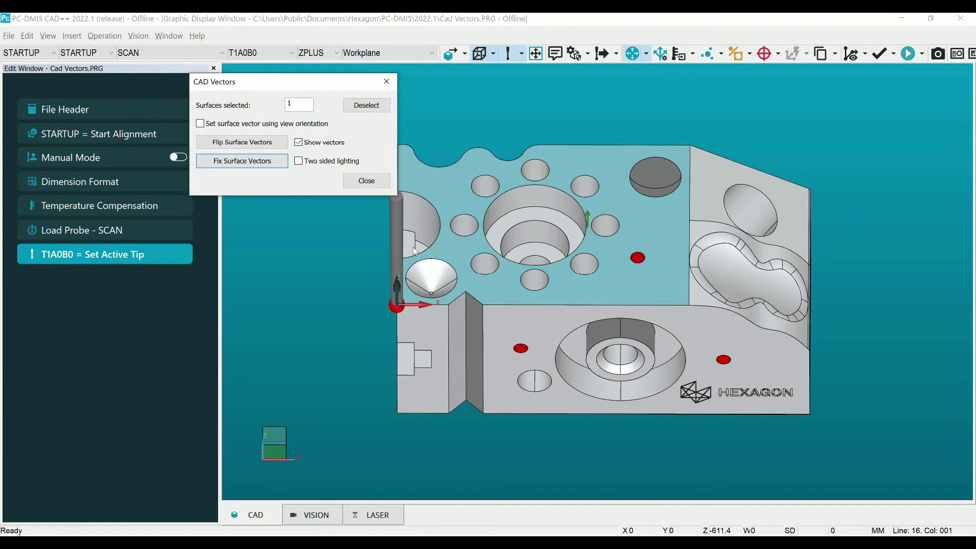
pyautogui.click(602, 332)
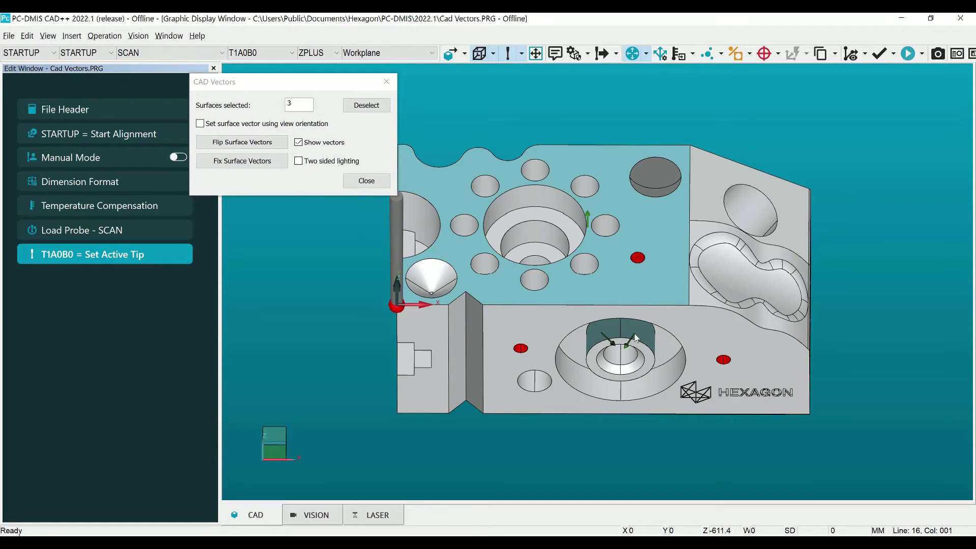
pyautogui.click(243, 160)
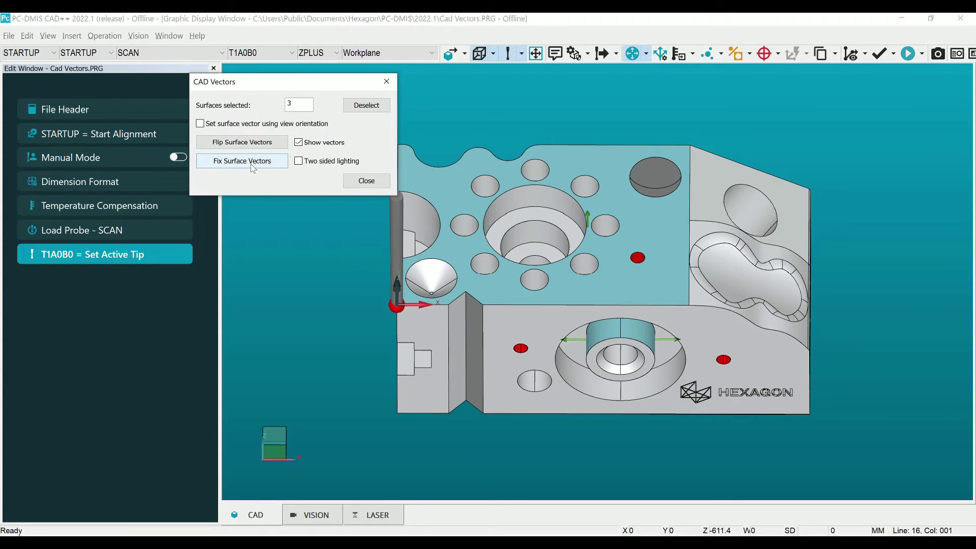
pyautogui.click(652, 195)
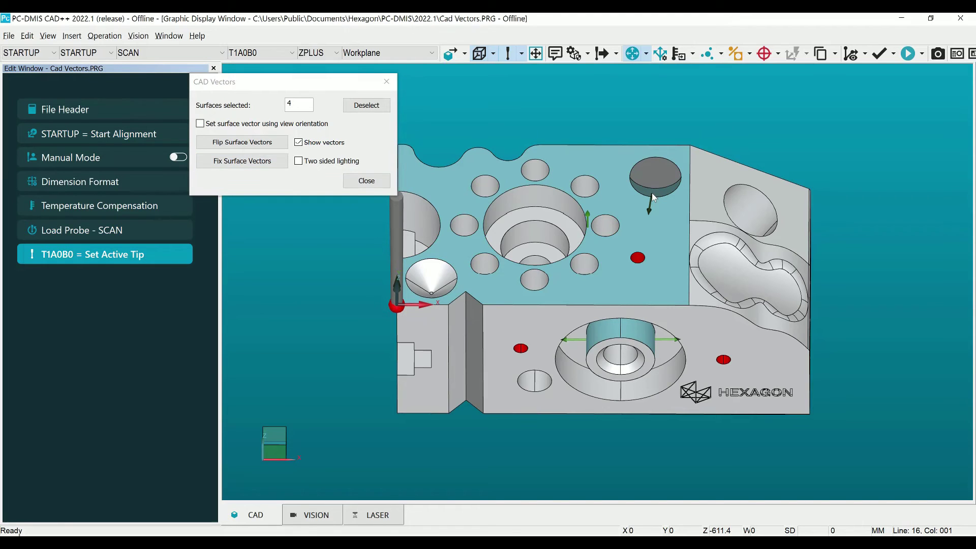
pyautogui.click(649, 178)
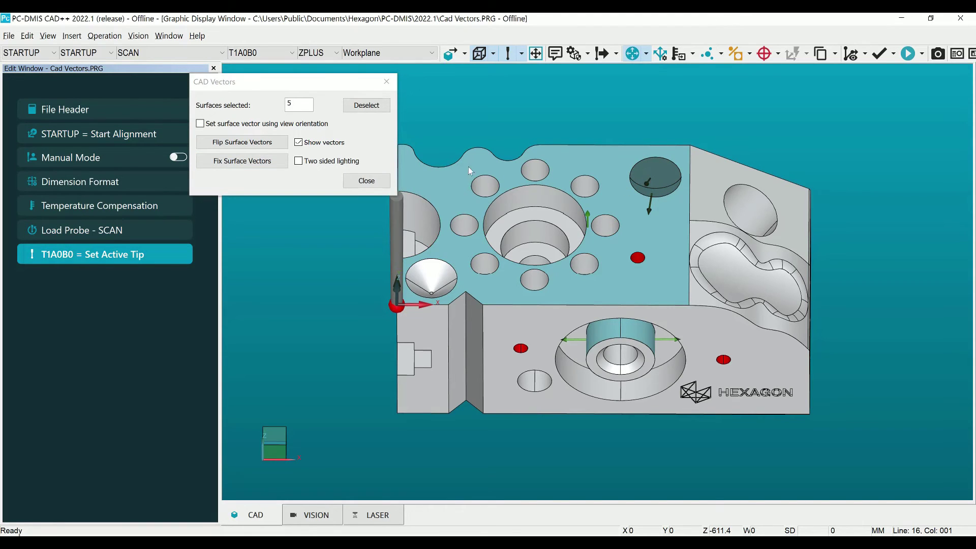
pyautogui.click(274, 162)
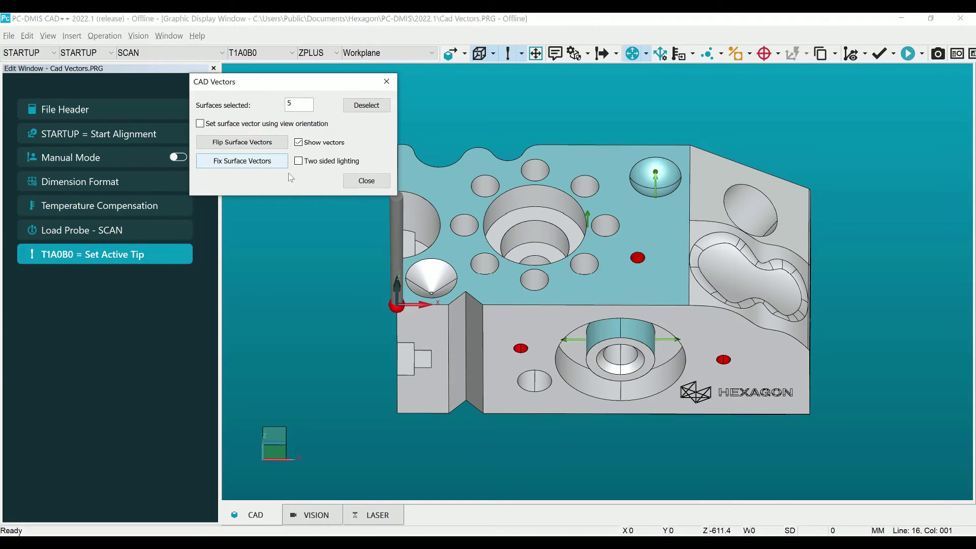
# Step: Fix the narrow front vertical face's vector, then close CAD Vectors
pyautogui.click(474, 341)
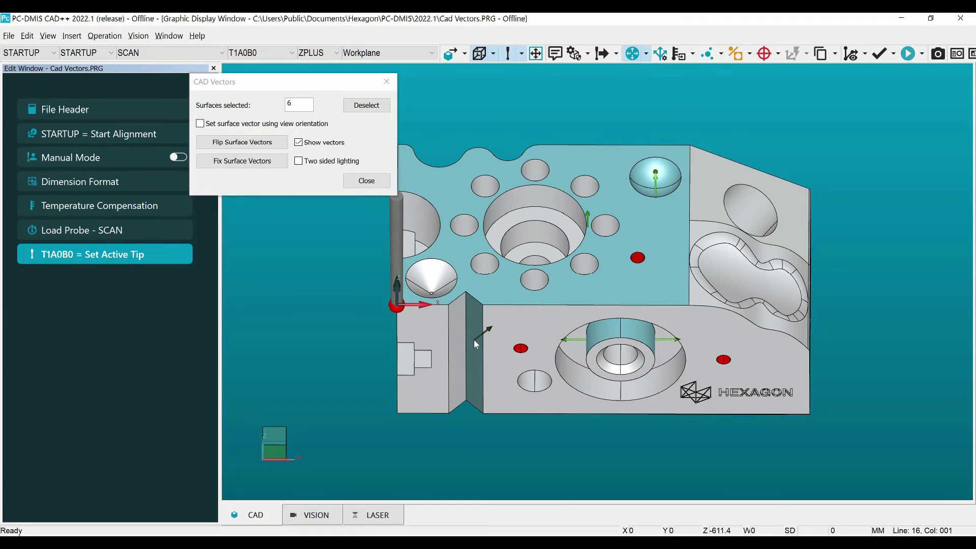
pyautogui.click(456, 333)
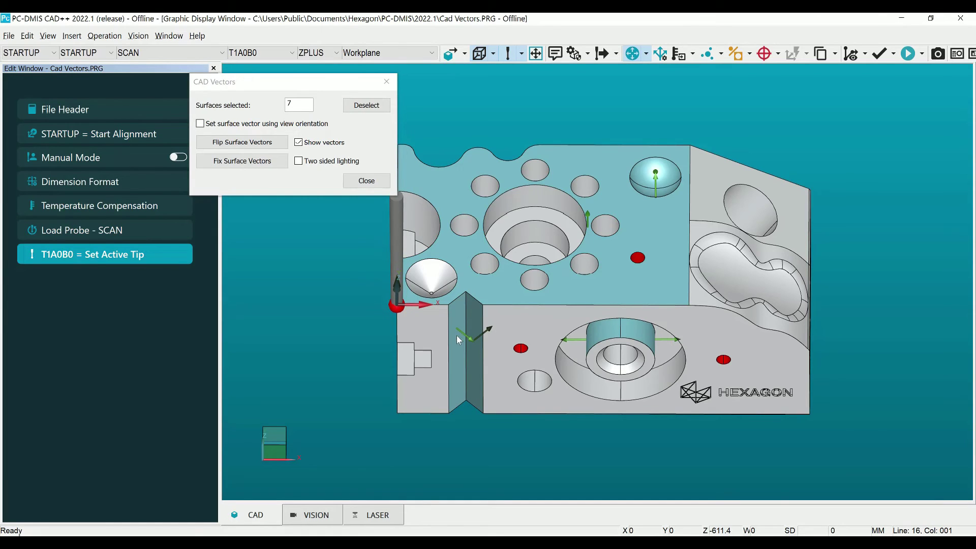
pyautogui.click(459, 348)
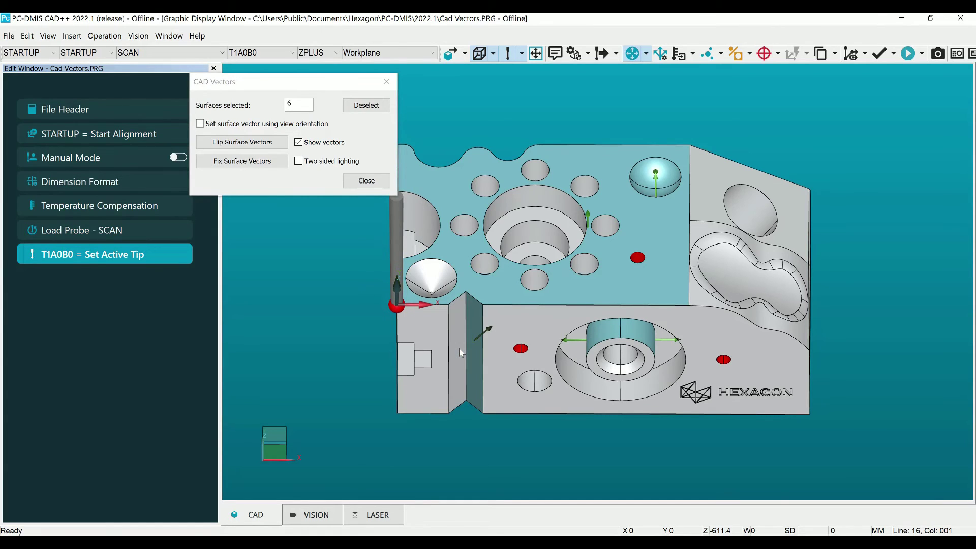
pyautogui.click(277, 161)
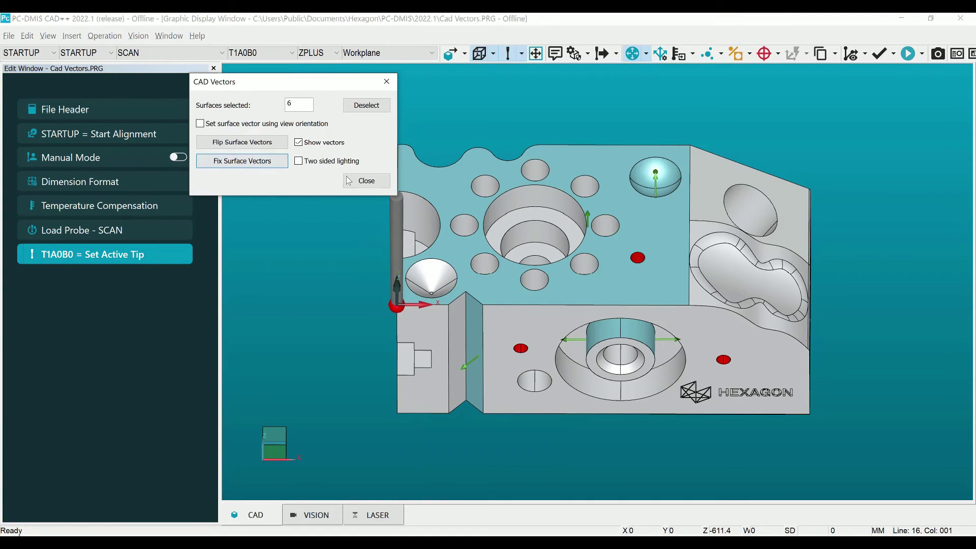
pyautogui.click(367, 181)
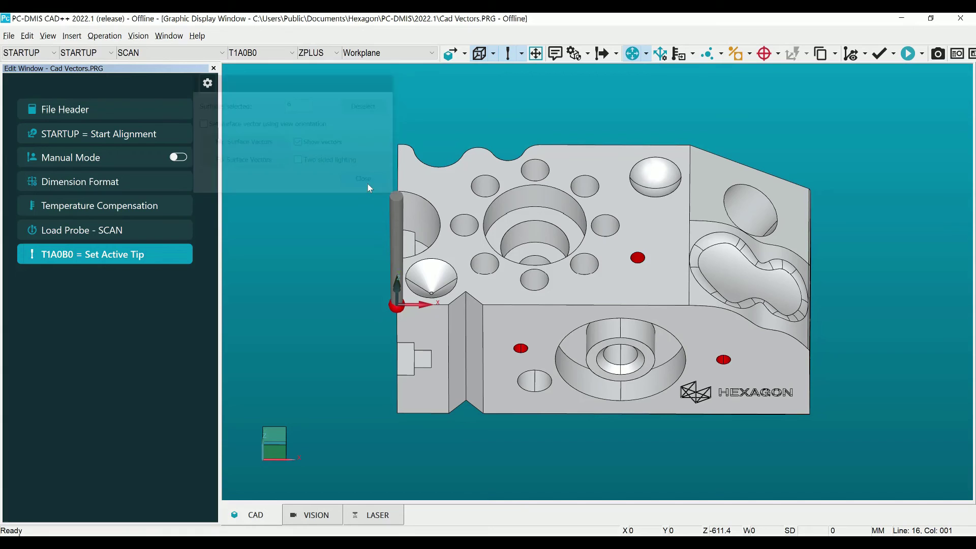
# Step: Reopen Lighting, Materials and toggle Back face culling to confirm the model renders solid
pyautogui.click(27, 37)
pyautogui.moveTo(41, 66)
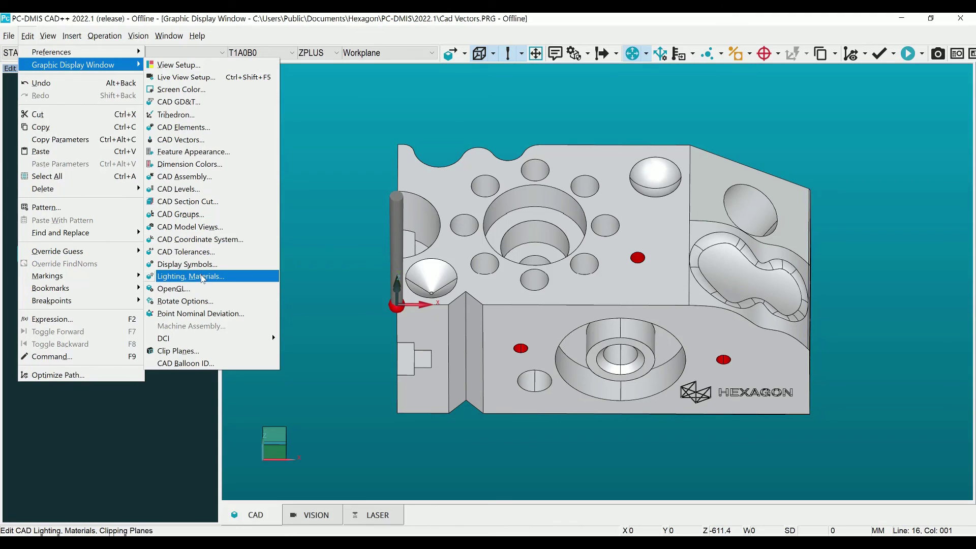
pyautogui.click(202, 277)
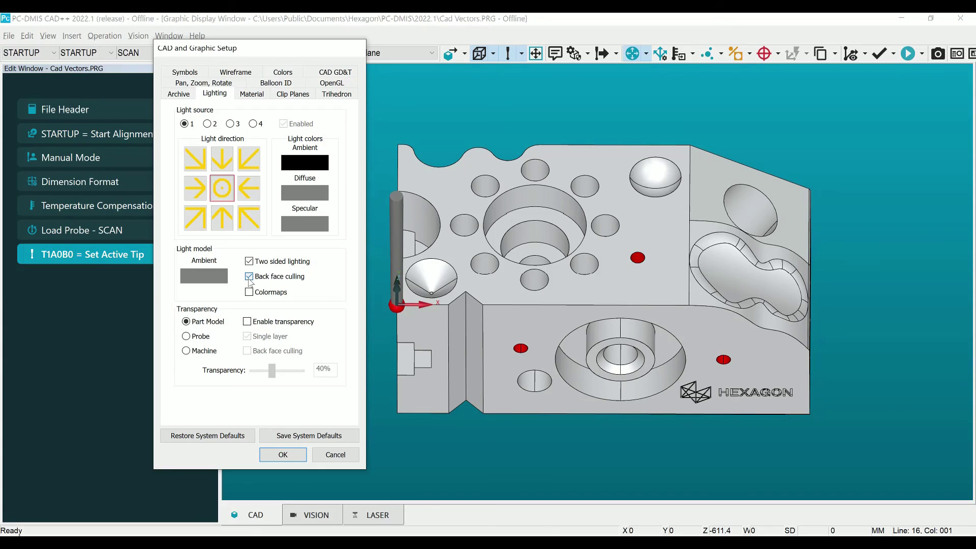
pyautogui.click(249, 276)
pyautogui.click(248, 277)
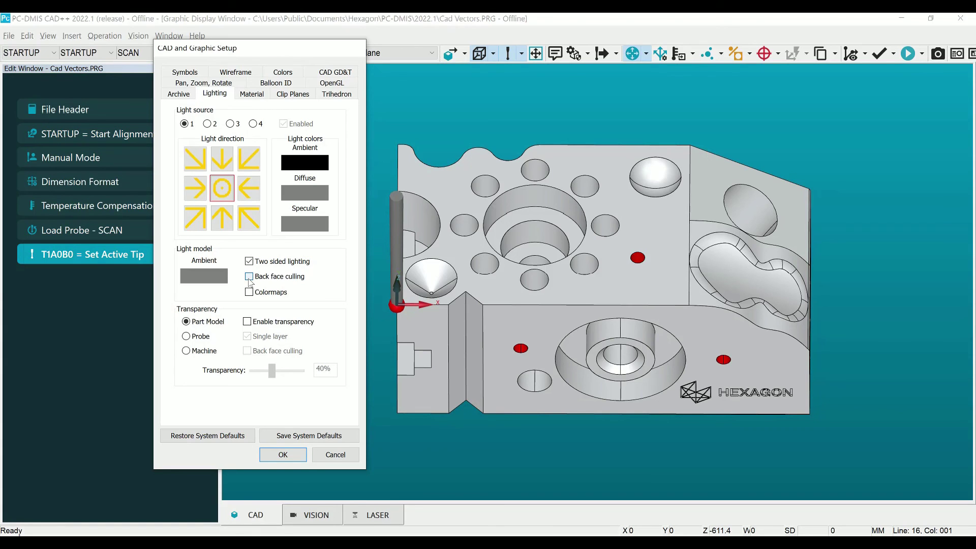